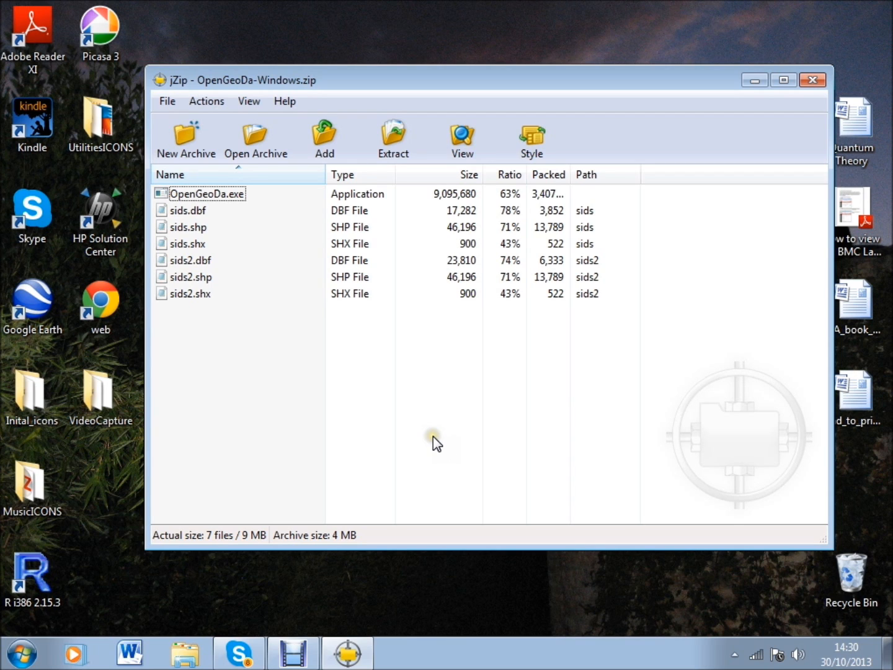
Launch OpenGeoDa.exe from the OpenGeoDa-Windows.zip archive, allow it to open, and move its window over the lower part of the archive window
double_click(217, 198)
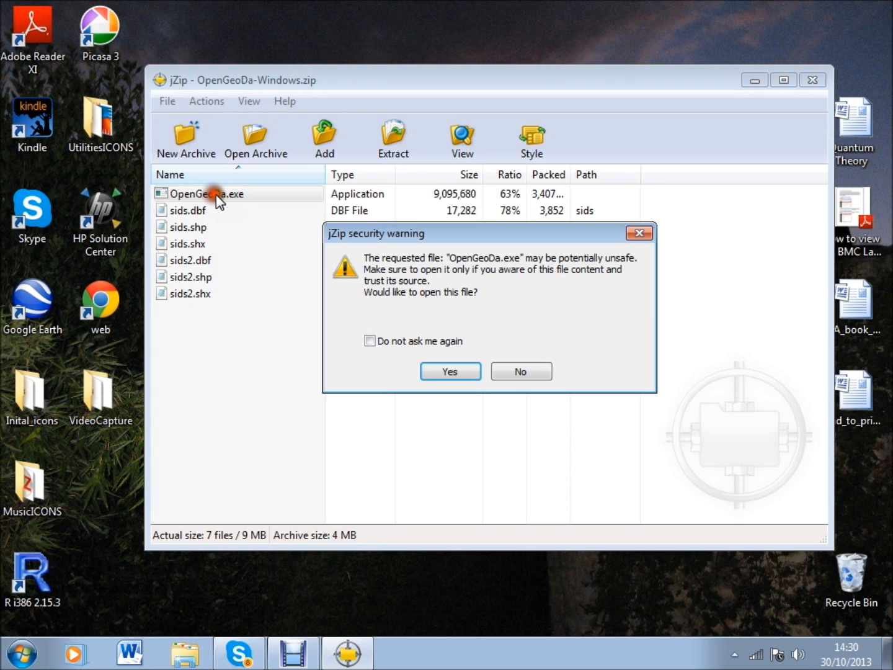
click(447, 371)
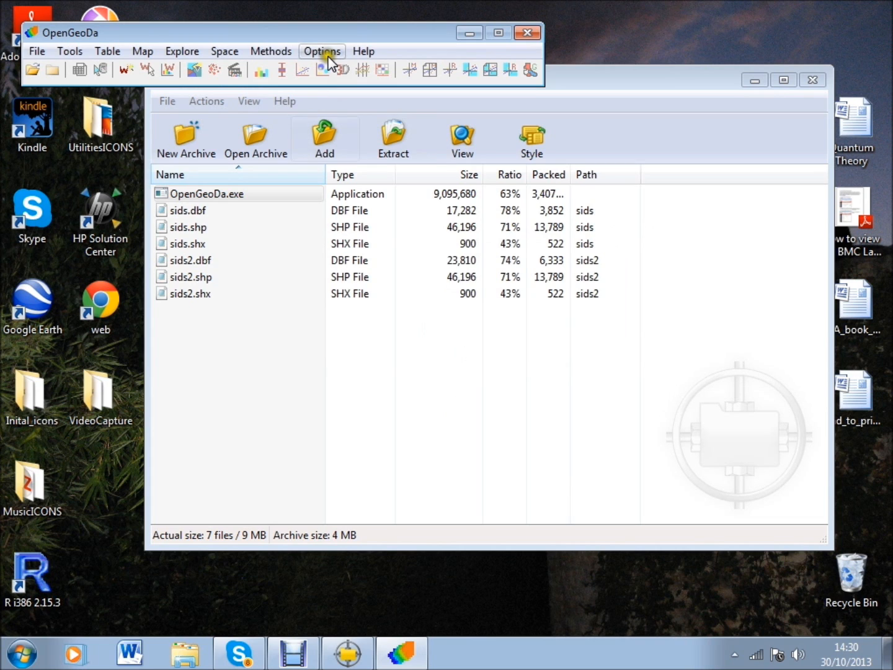
drag(308, 35, 537, 362)
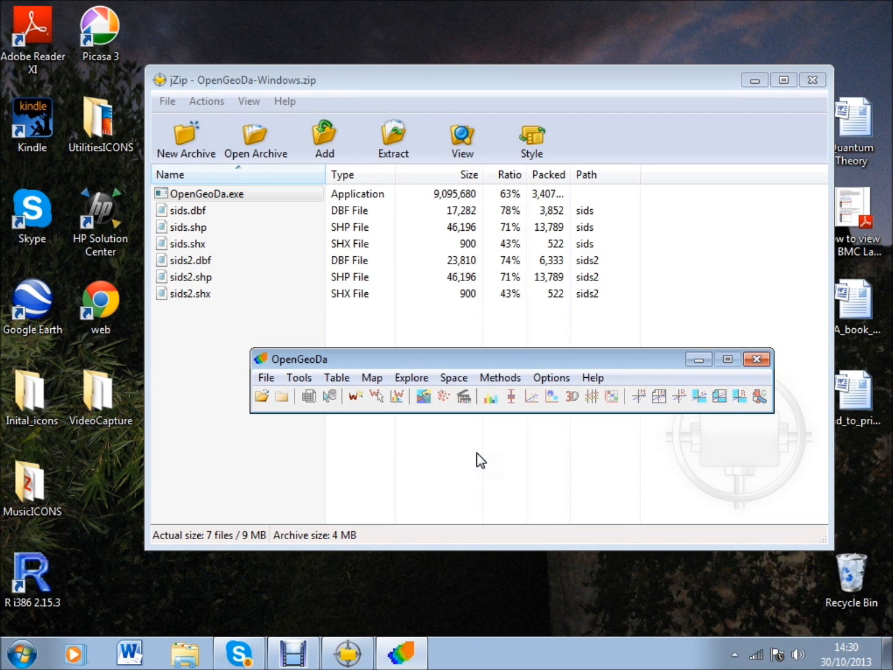
click(476, 459)
click(397, 487)
click(265, 377)
mouse_move(347, 385)
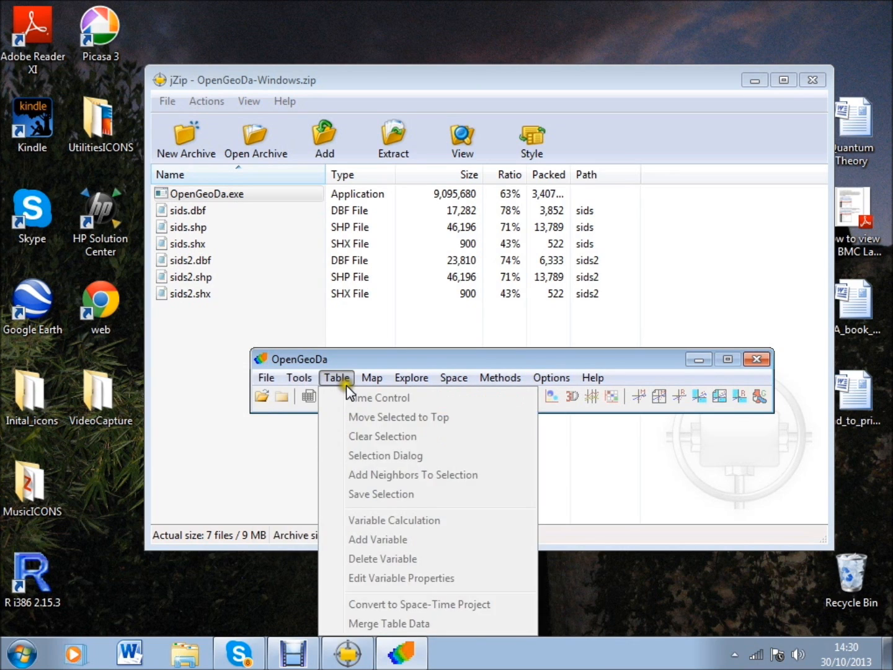
click(412, 379)
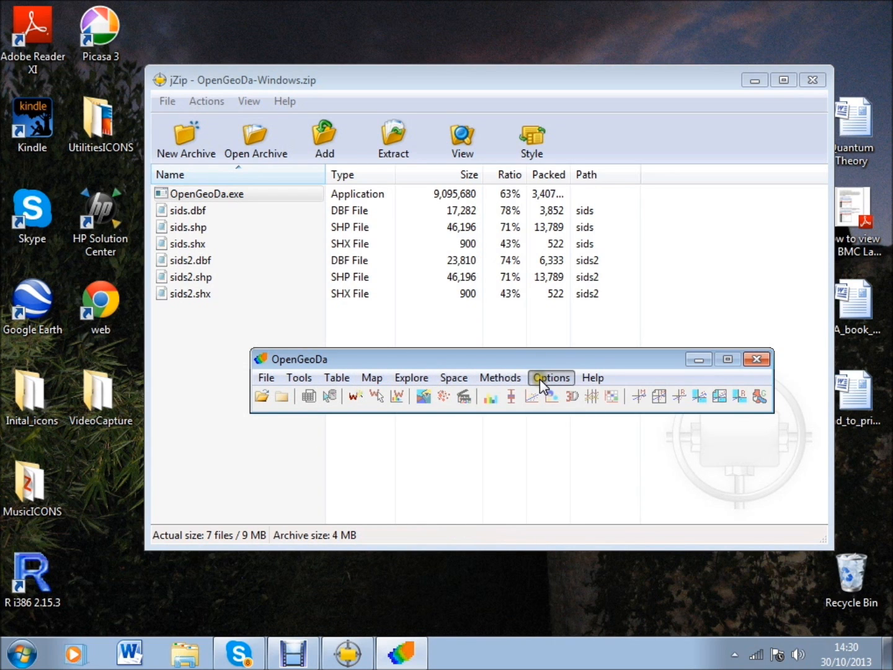
mouse_move(590, 383)
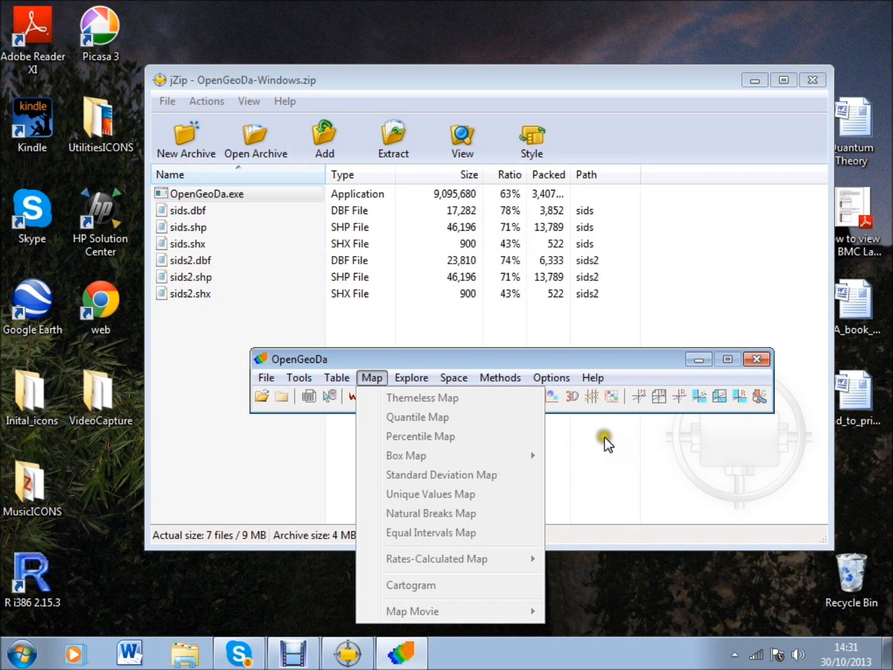
mouse_move(457, 381)
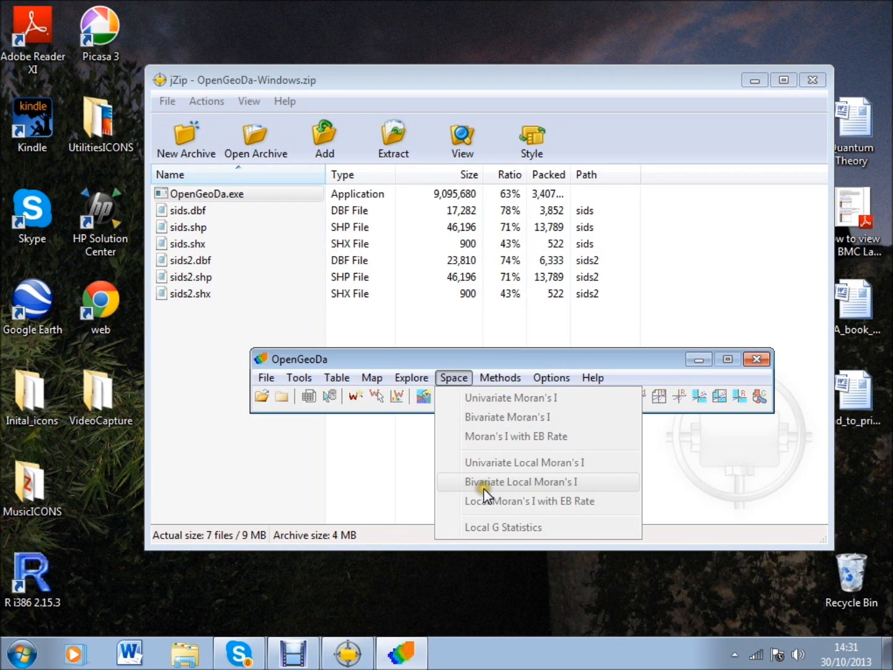
Open the sids2 shapefile from the sids2 folder and move its map window closer to the middle of the screen
click(266, 376)
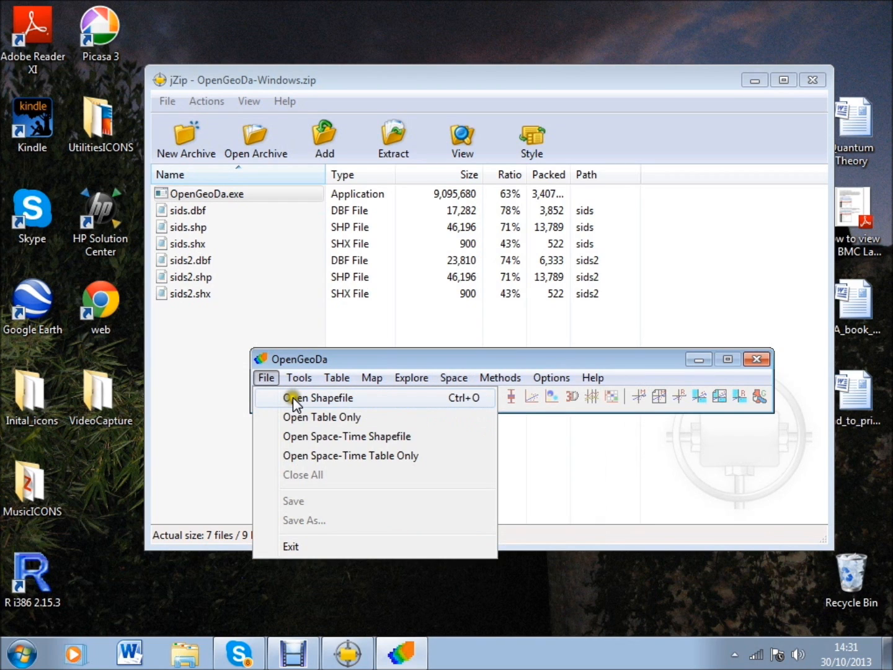
click(293, 398)
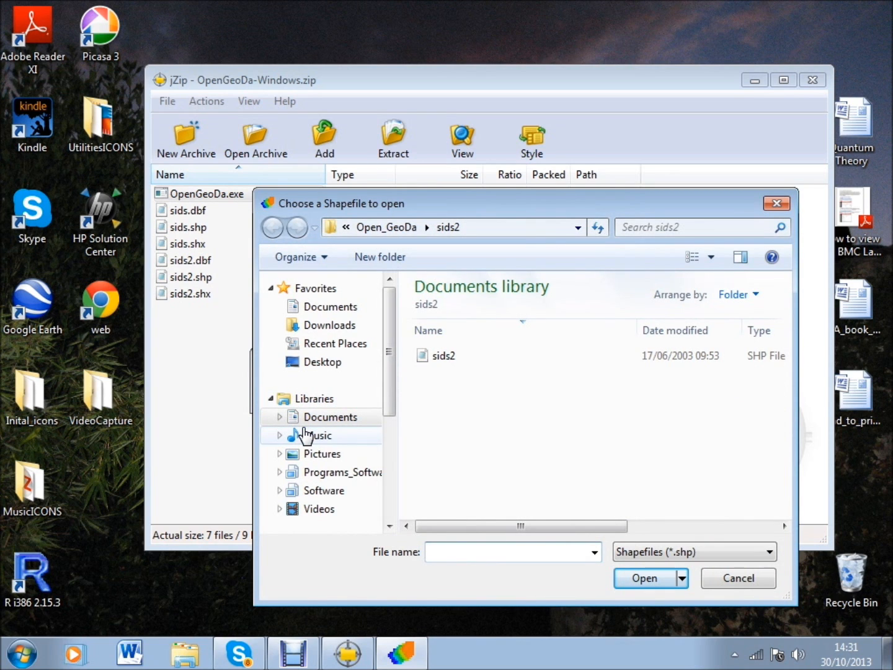
click(378, 414)
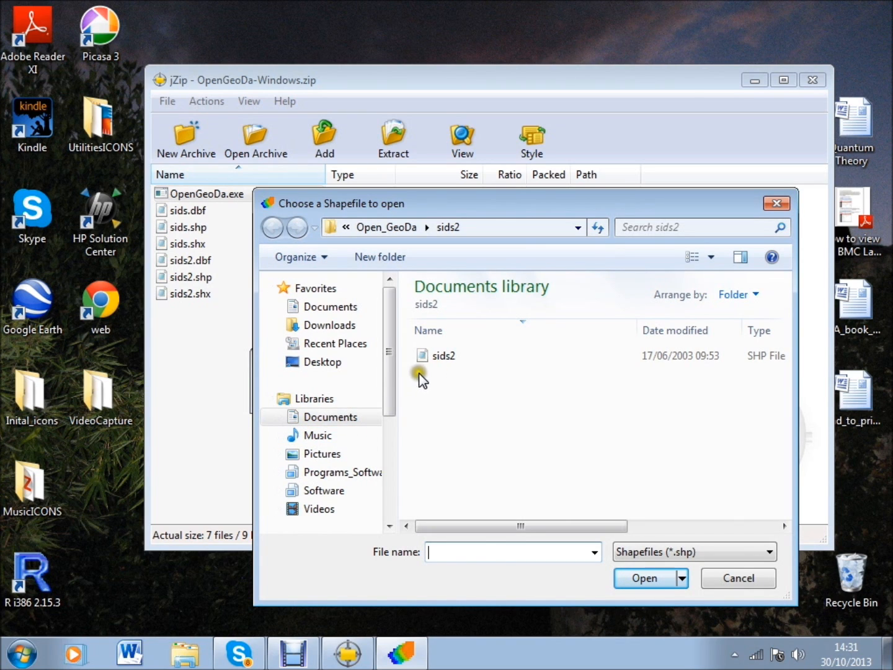
click(437, 356)
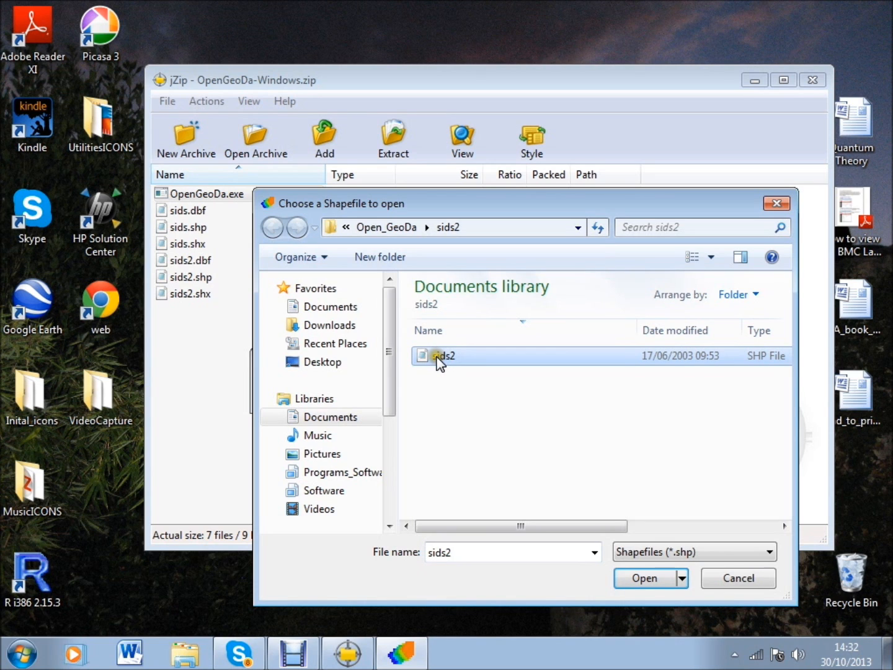
click(644, 578)
click(299, 146)
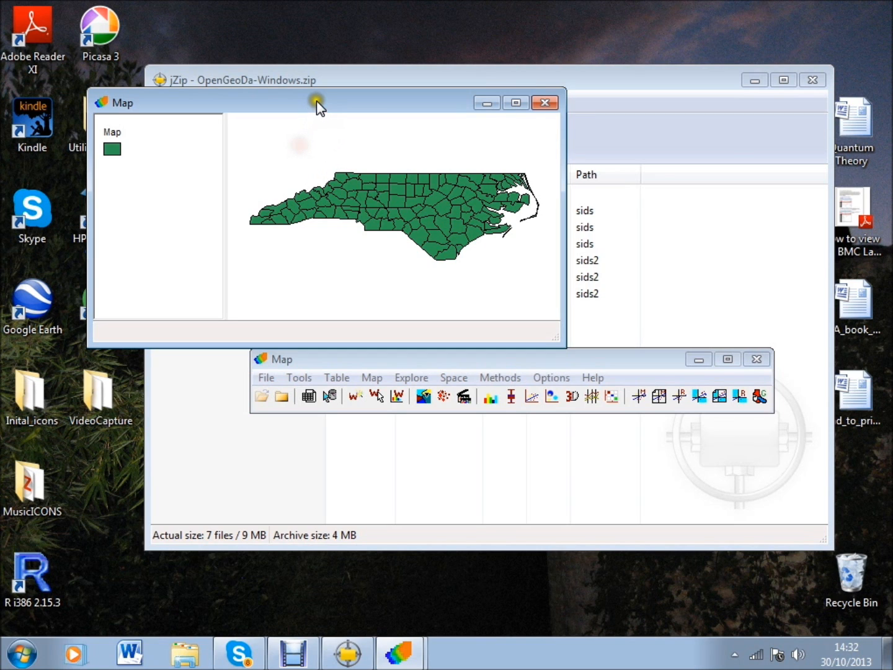
drag(316, 103, 409, 184)
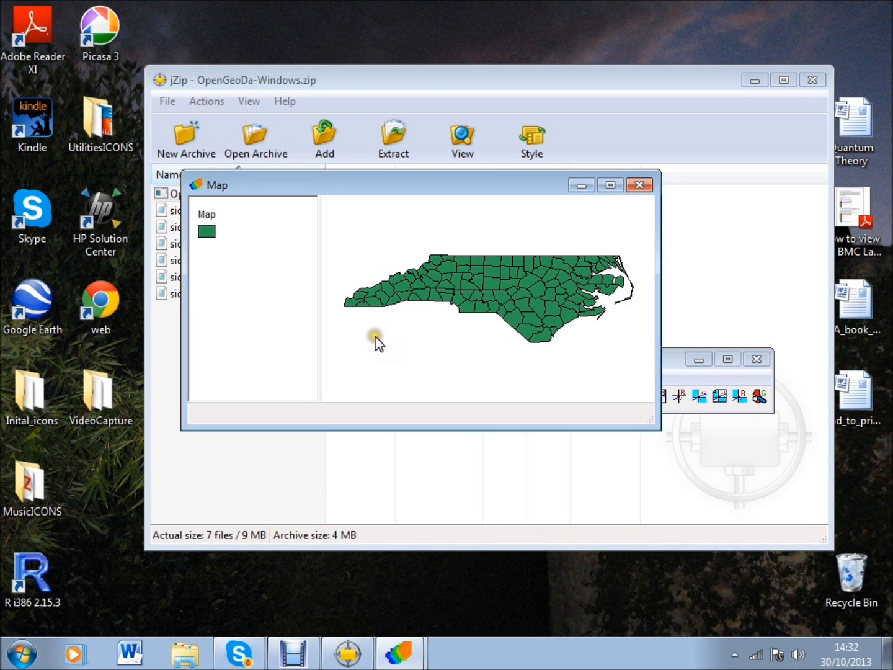
Create a quantile map of the variable BIR74 with 4 classes
click(456, 314)
click(669, 359)
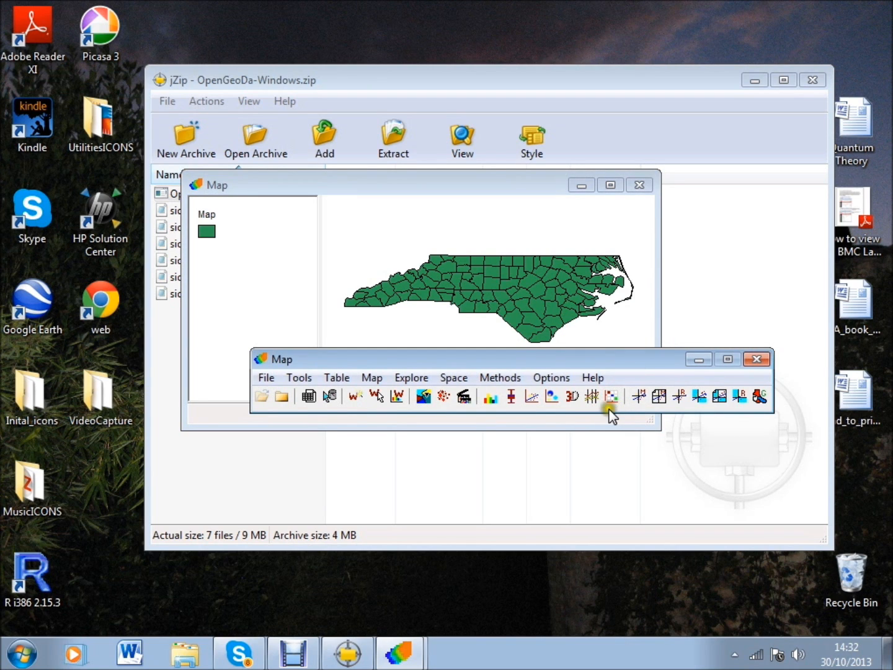
click(371, 379)
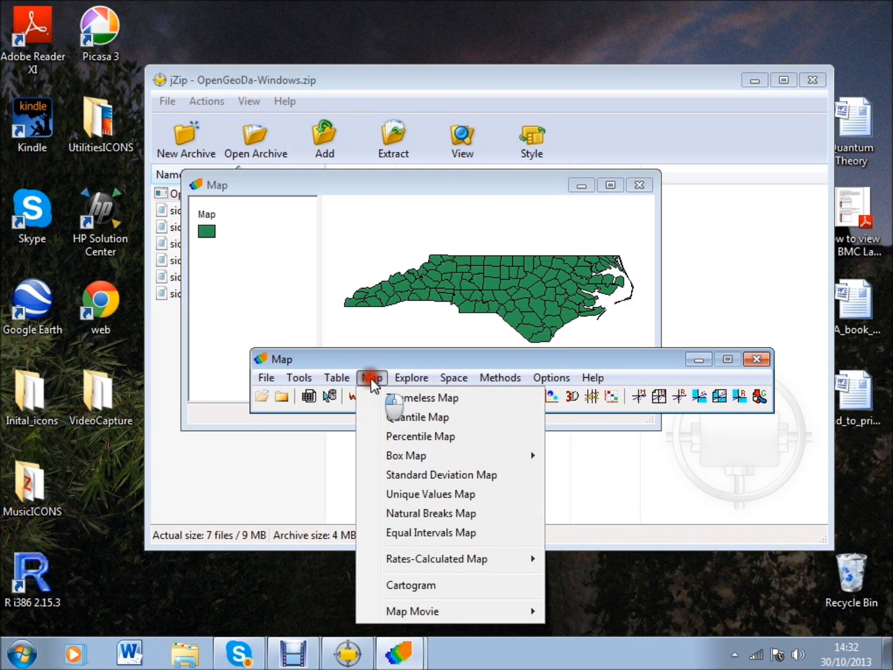
click(388, 418)
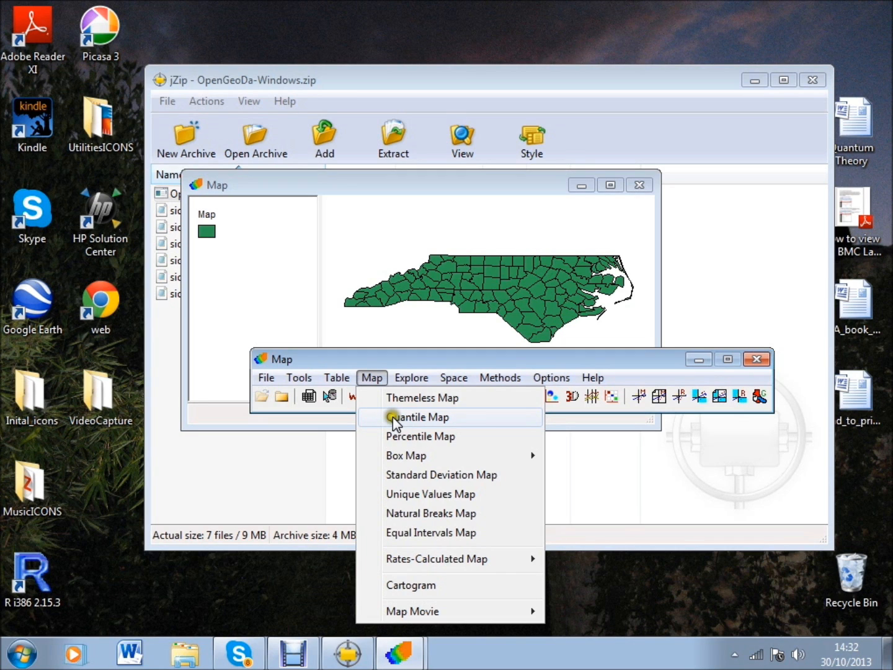
click(393, 416)
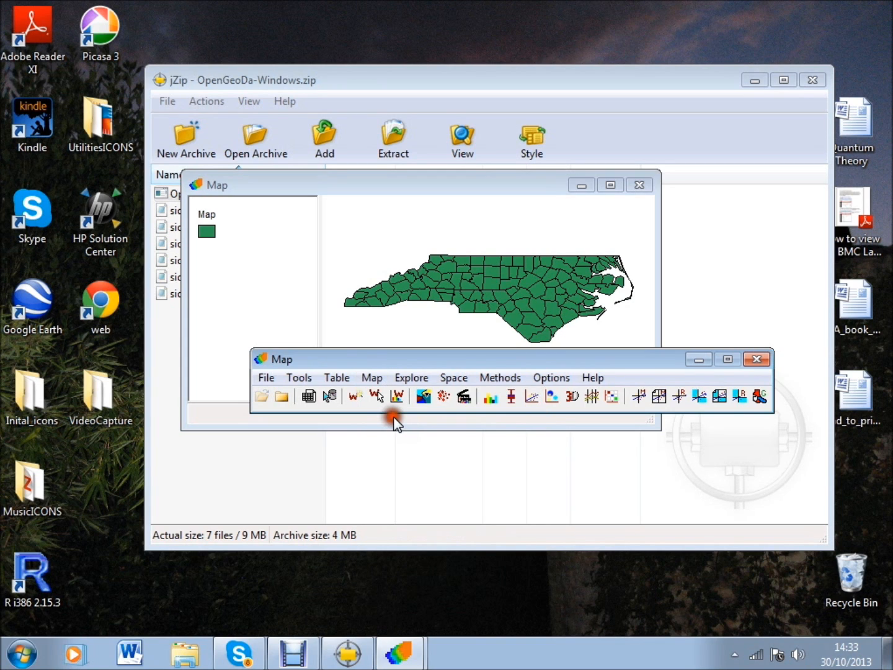
drag(508, 290, 510, 295)
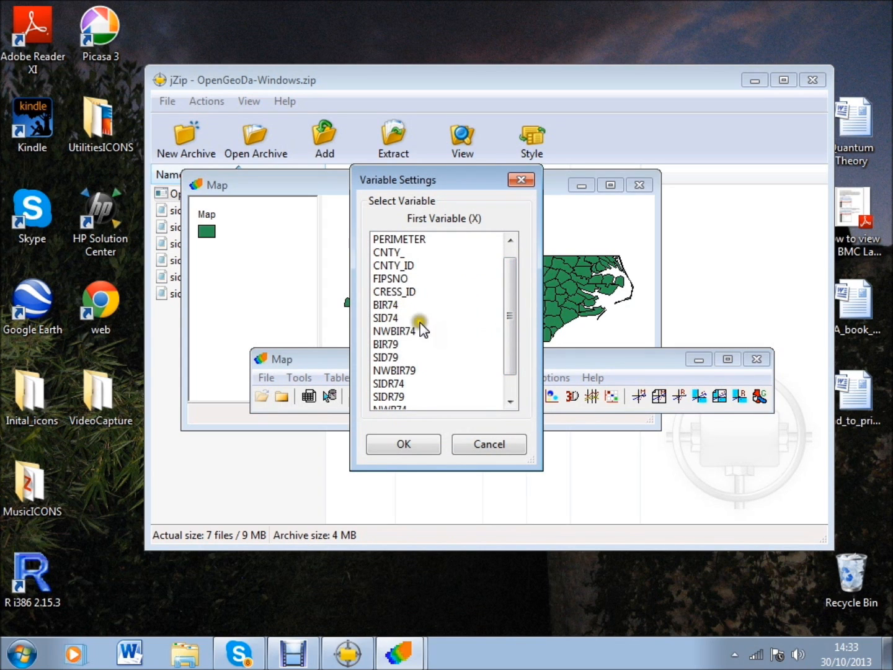
drag(505, 318, 506, 323)
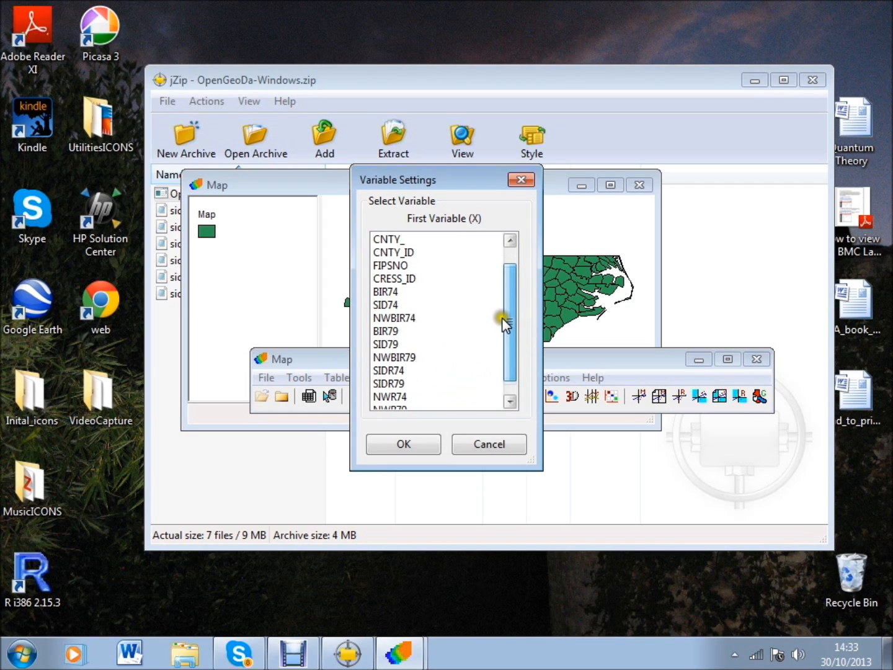
click(380, 291)
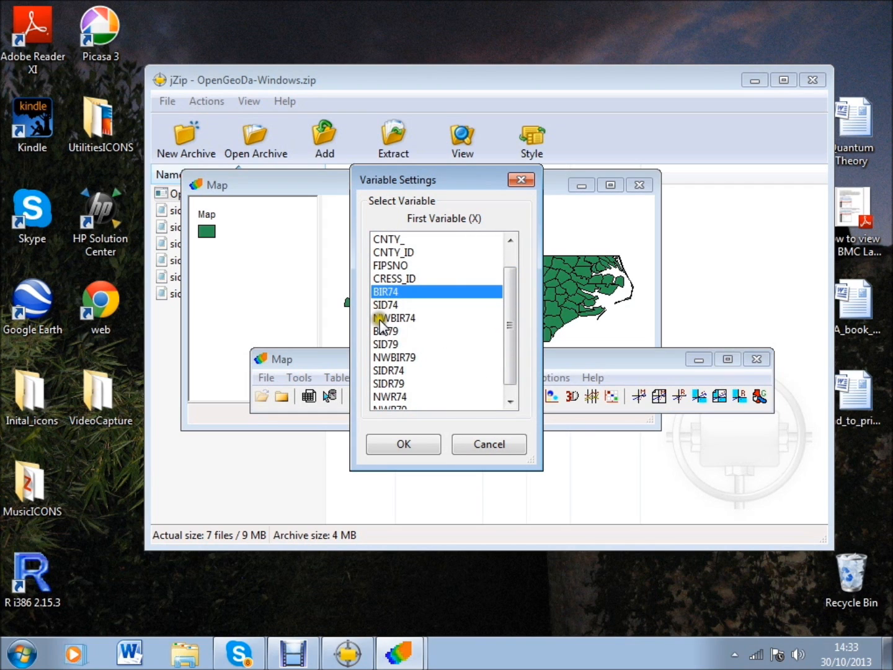
click(404, 445)
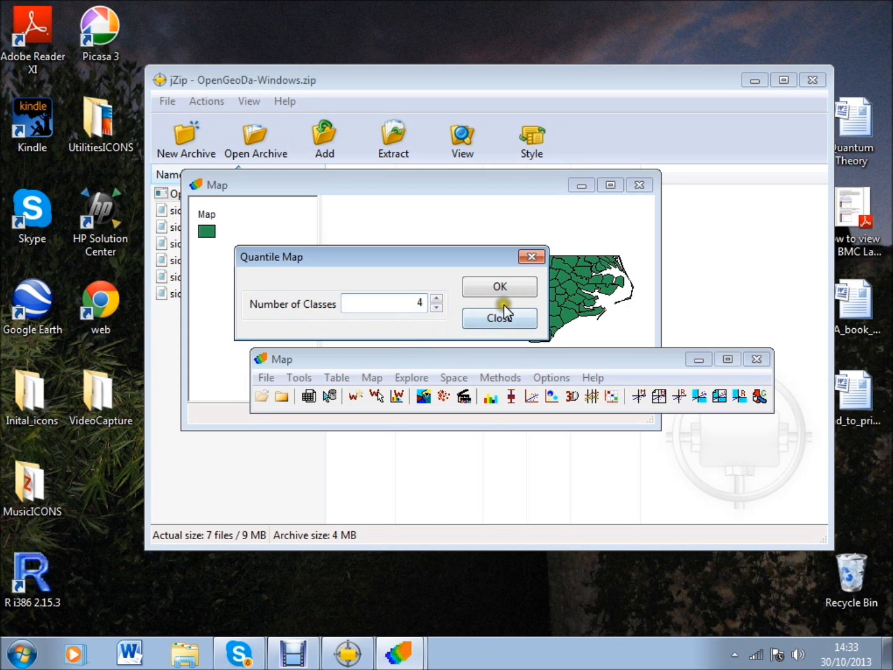
click(502, 287)
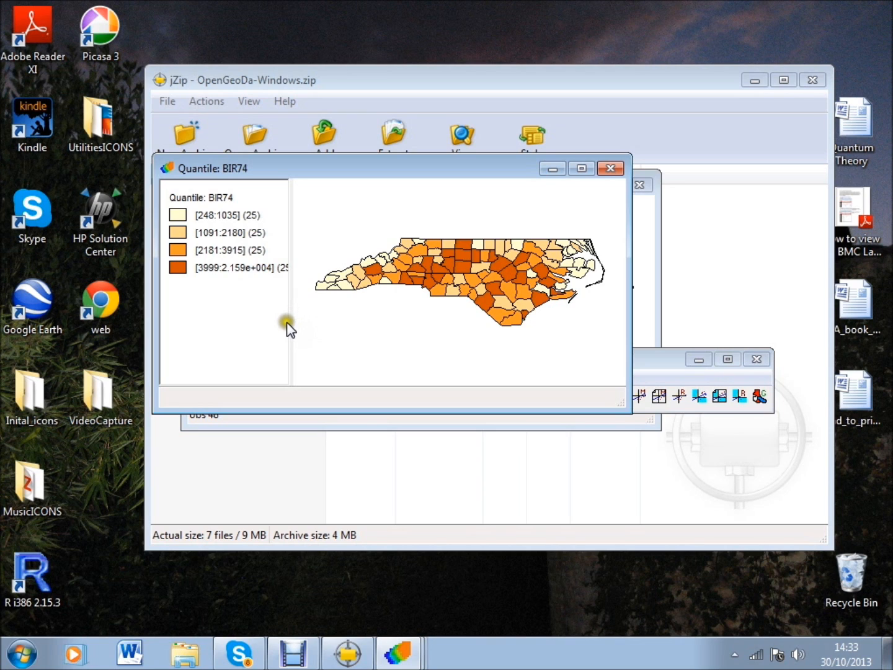
Widen the legend area of the BIR74 quantile map to fit its class labels, and enlarge the map window
drag(284, 329, 305, 328)
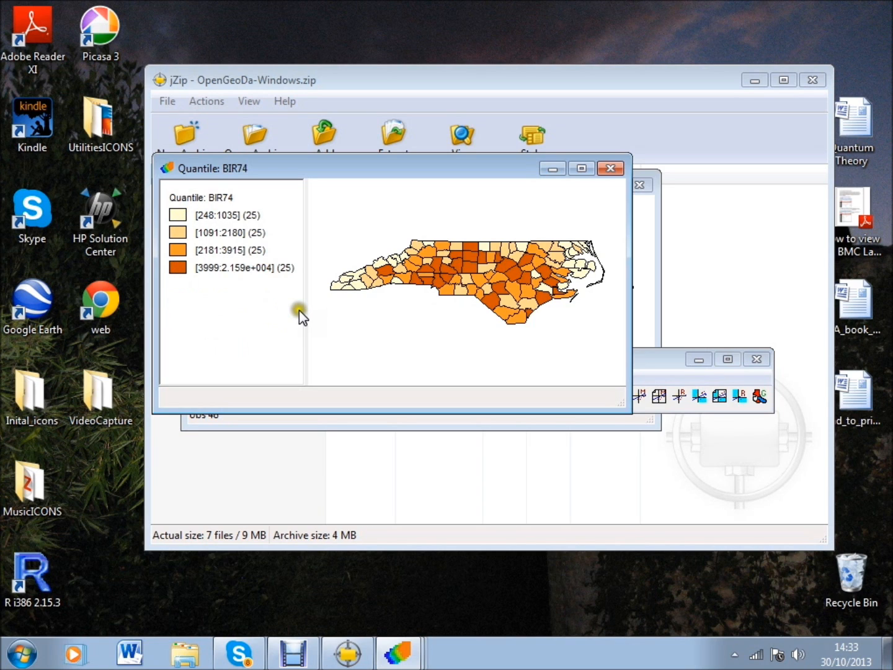
mouse_move(306, 310)
mouse_down()
mouse_move(316, 314)
mouse_move(303, 328)
mouse_up()
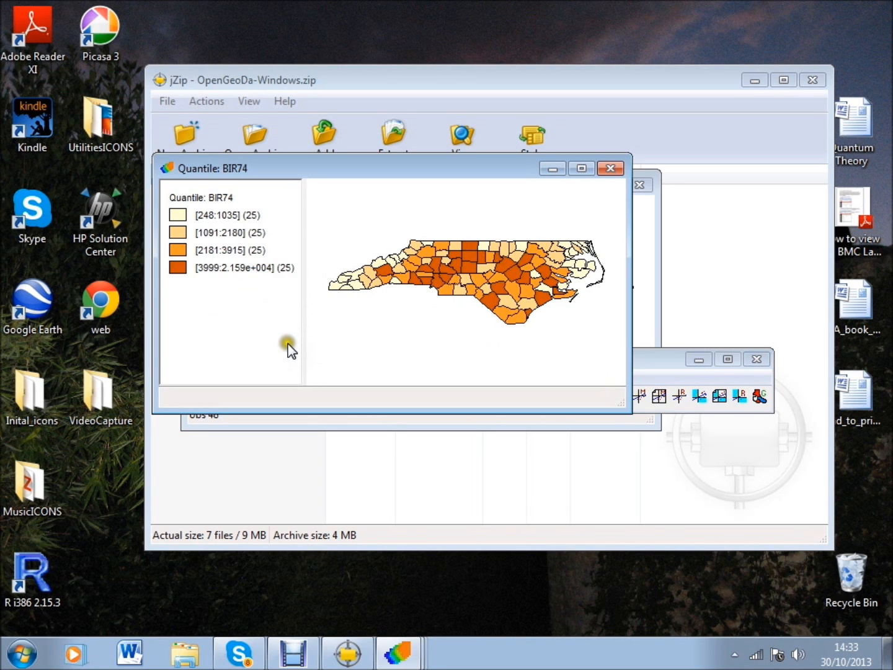
drag(628, 410, 728, 492)
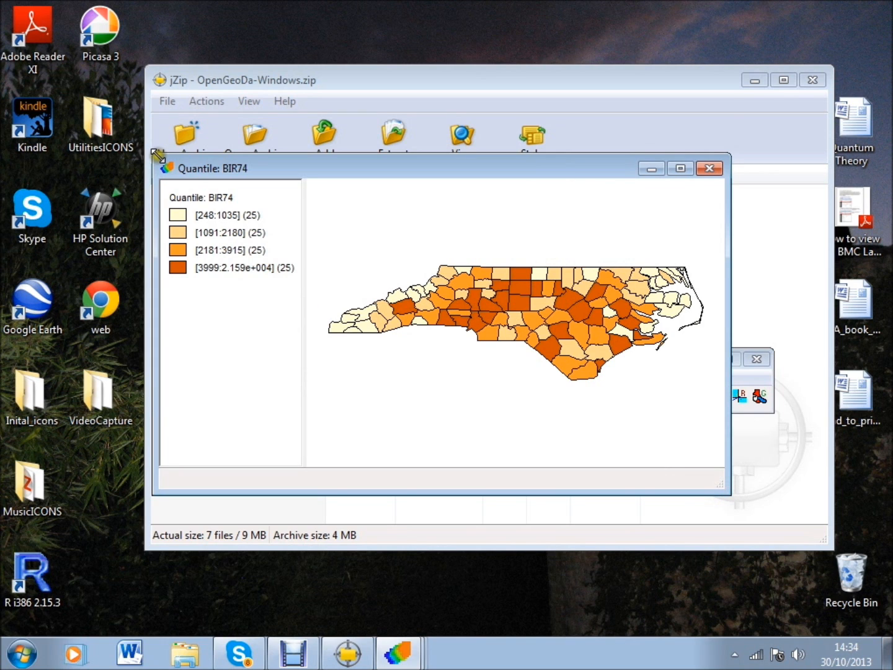
drag(158, 154, 106, 92)
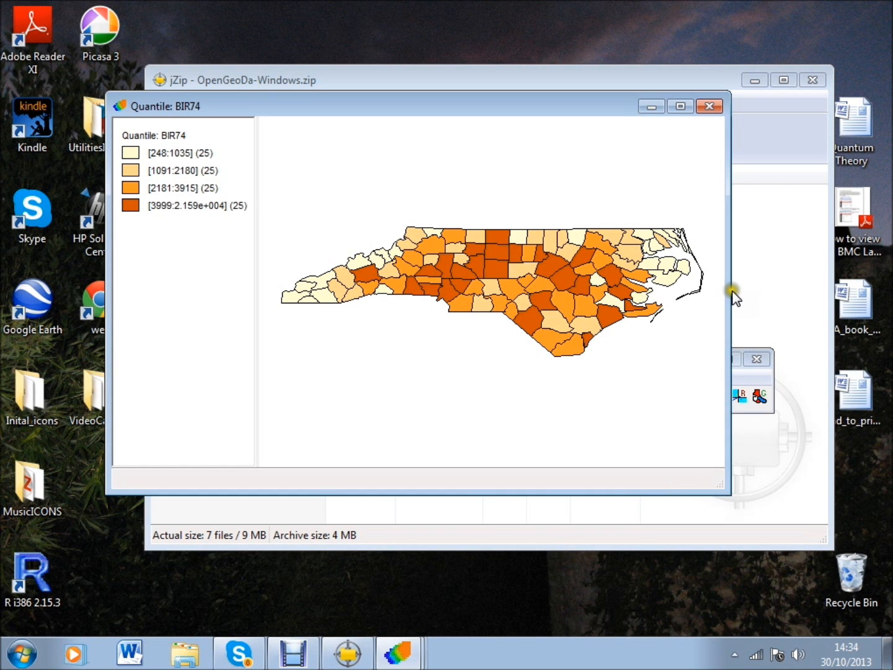
mouse_move(732, 295)
mouse_down()
mouse_move(772, 281)
mouse_move(739, 285)
mouse_up()
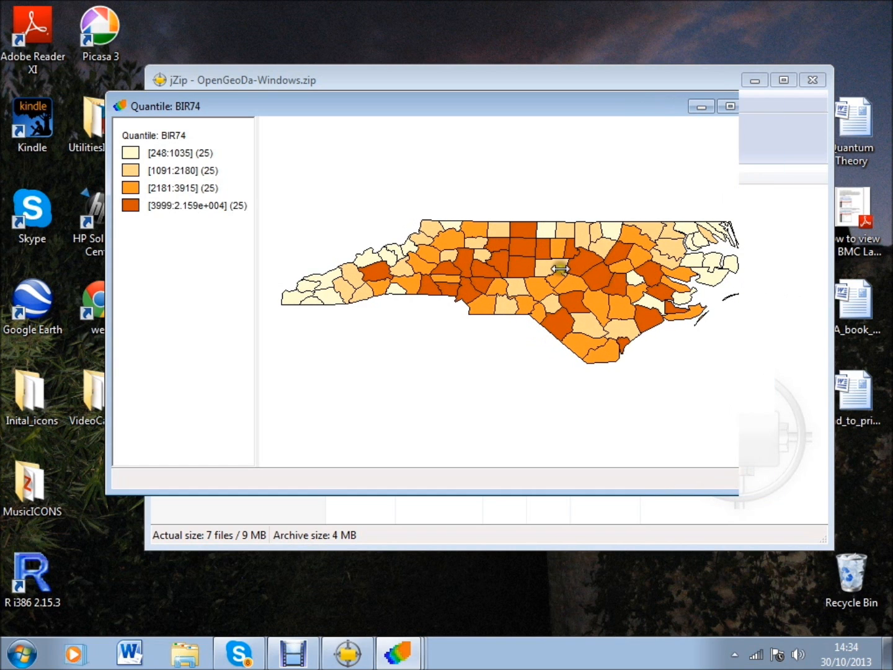
drag(560, 268, 722, 283)
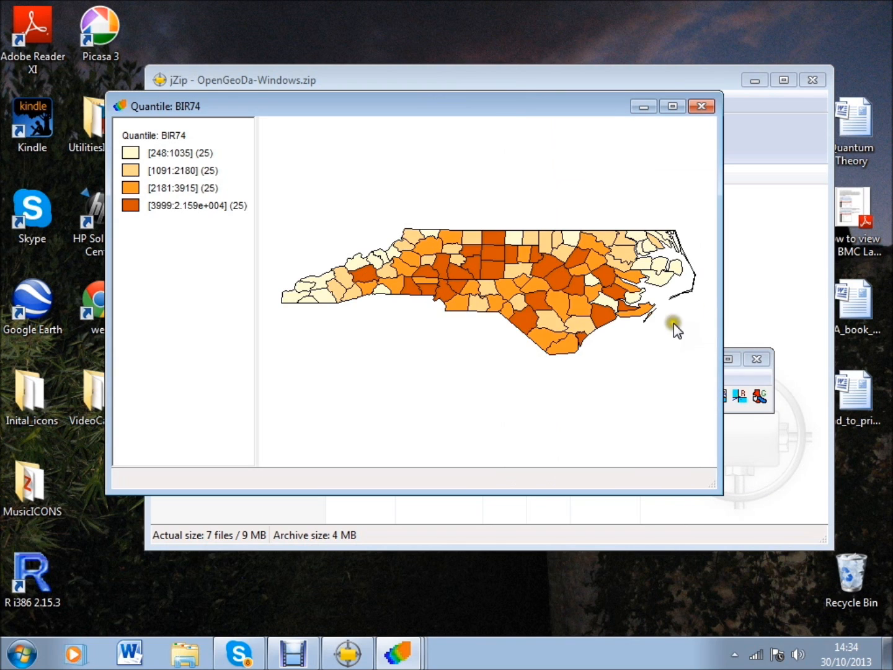
click(493, 375)
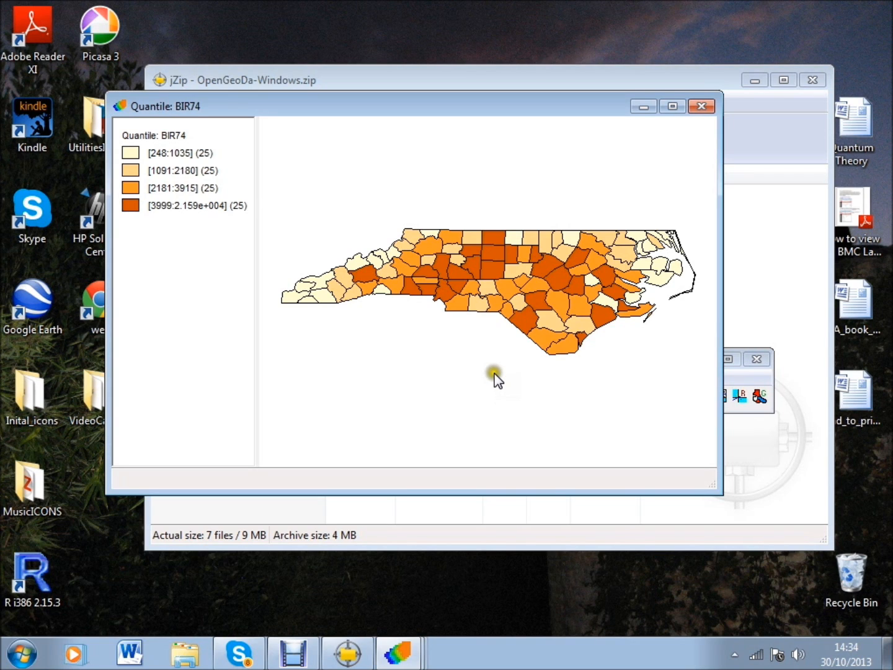